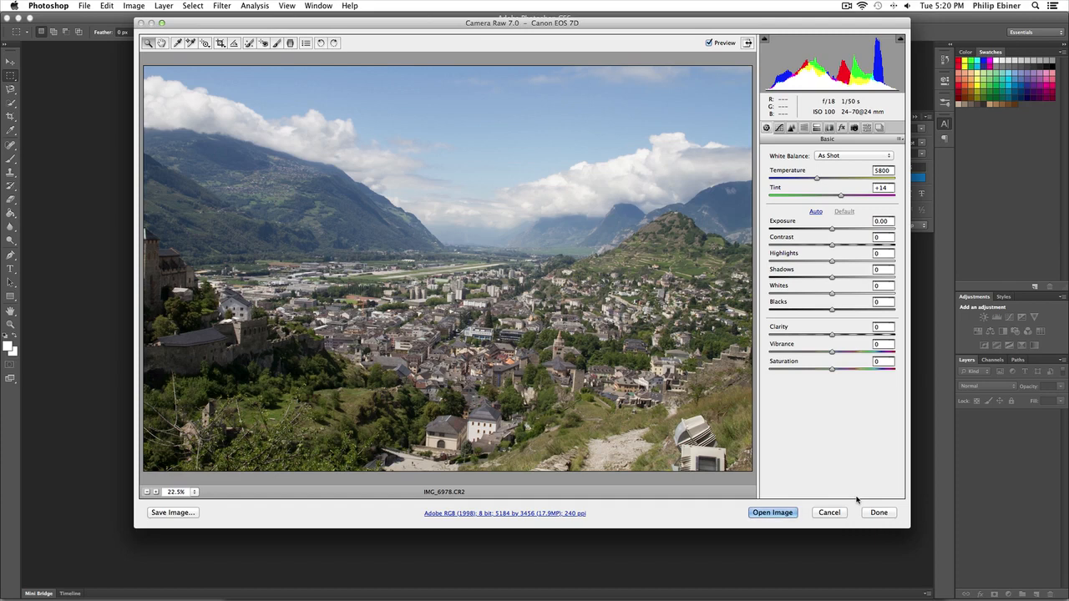
Step: Set the landscape photo's white balance to a temperature of 6500 and a tint of 0
mouse_move(457, 28)
left_mouse_down()
mouse_move(491, 45)
mouse_move(468, 22)
left_mouse_up()
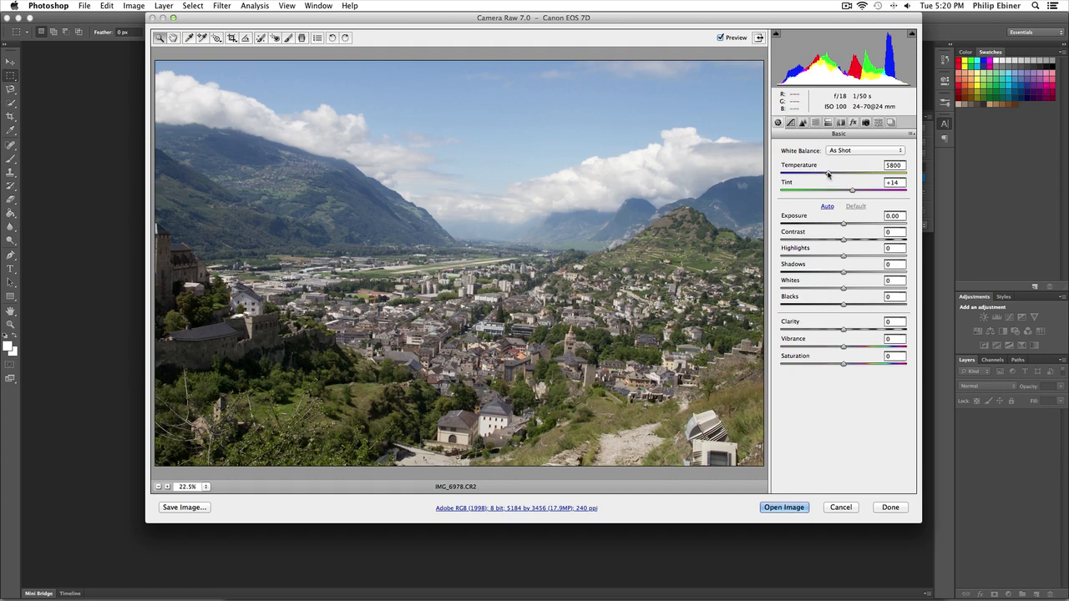
left_click_drag(830, 174, 851, 195)
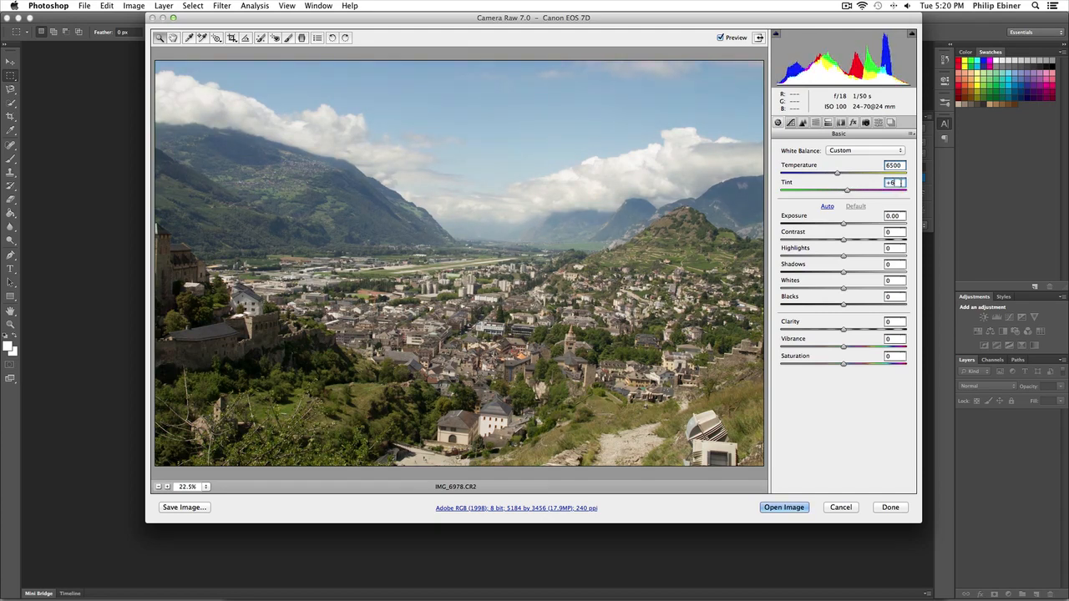
type("0")
Step: Try the exposure at about +1.65 and -2.25, and reset it to 0
left_click_drag(842, 215, 866, 224)
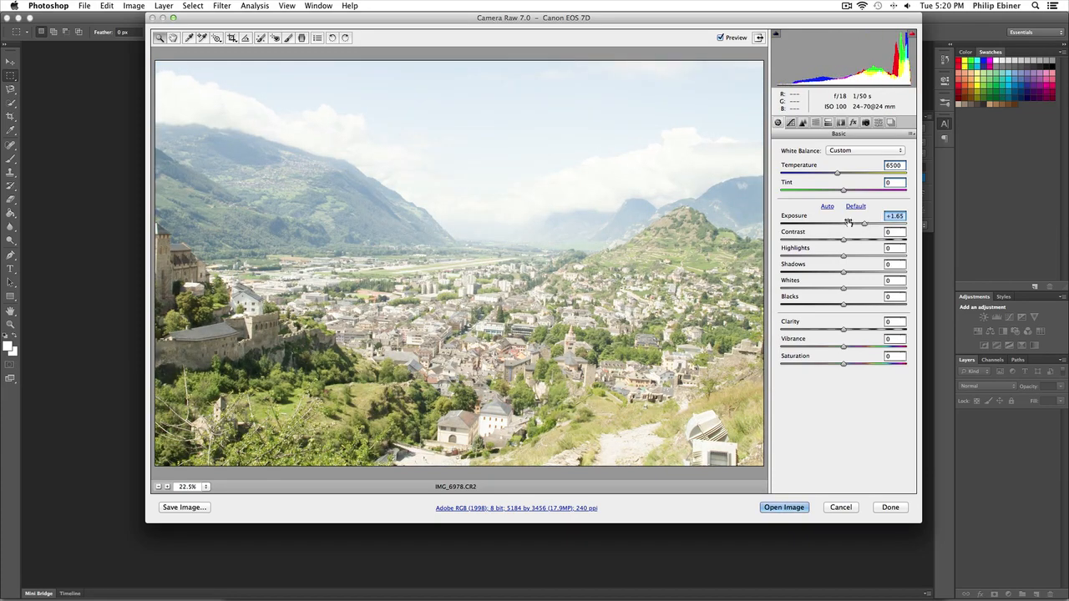
left_click_drag(863, 224, 815, 224)
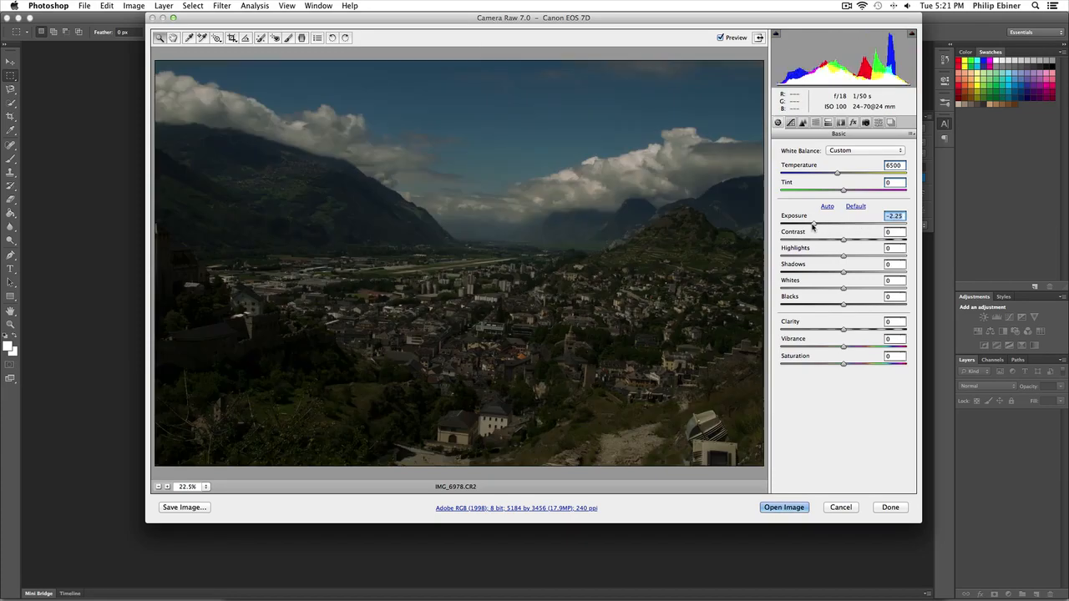
type("0")
key("Return")
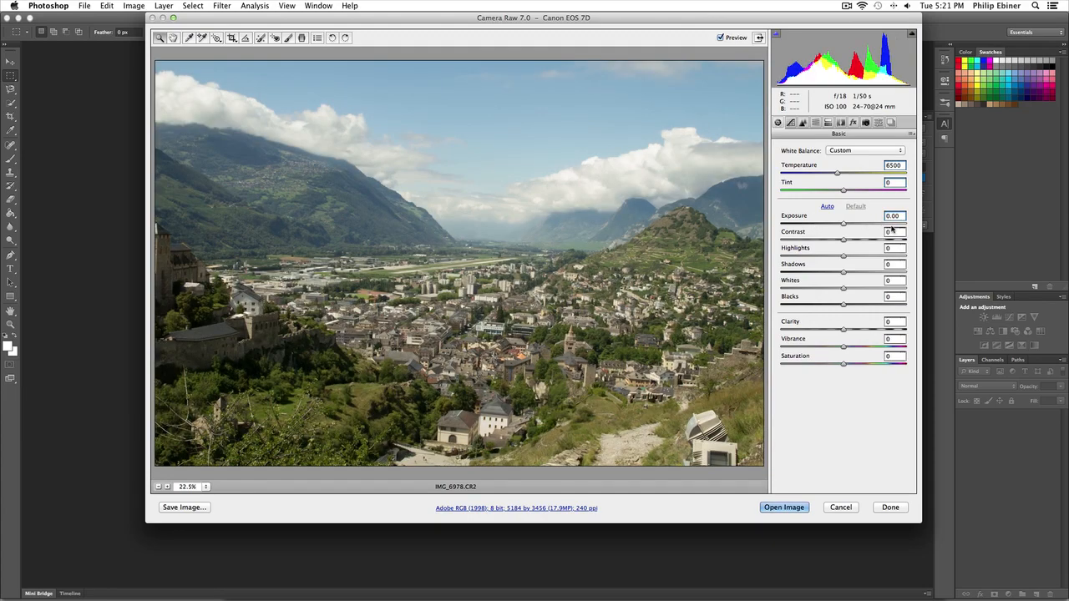
Step: Adjust the tones to contrast +18, highlights -14, shadows -55, blacks -43 and whites +47
left_click_drag(846, 242, 805, 275)
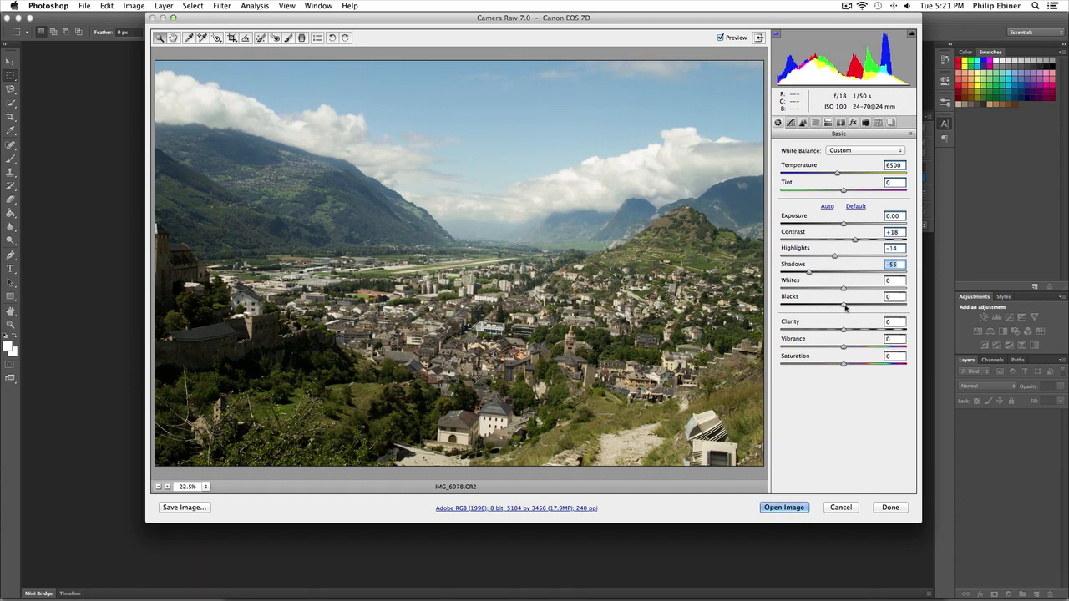
left_click_drag(844, 306, 873, 289)
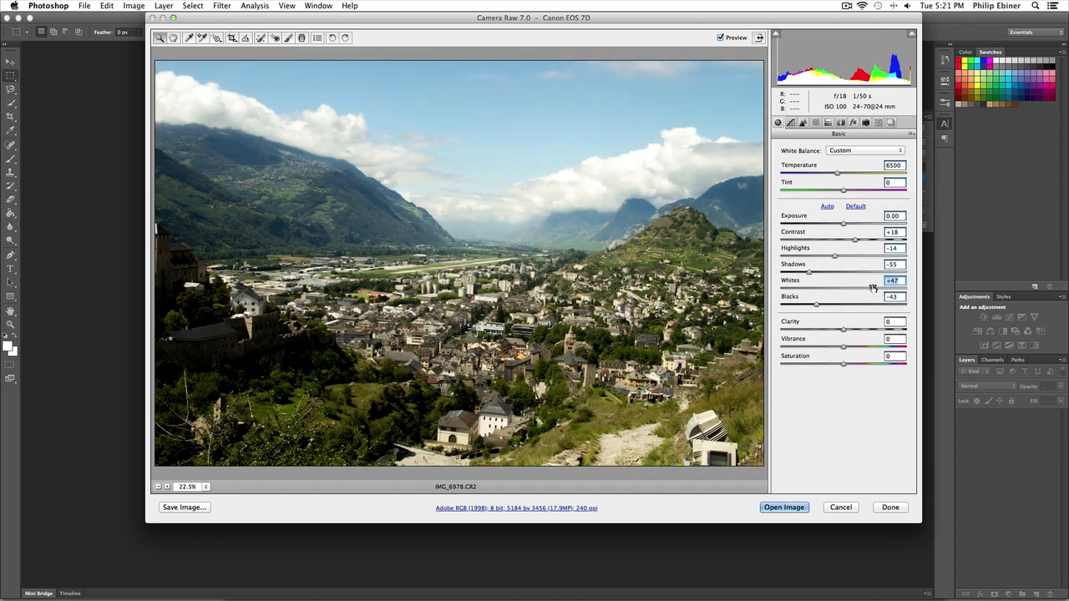
Step: Set clarity to +10, vibrance to +31 and saturation to +4, and warm the temperature to 7200
mouse_move(843, 332)
left_mouse_down()
mouse_move(862, 333)
mouse_move(831, 332)
mouse_move(853, 332)
left_mouse_up()
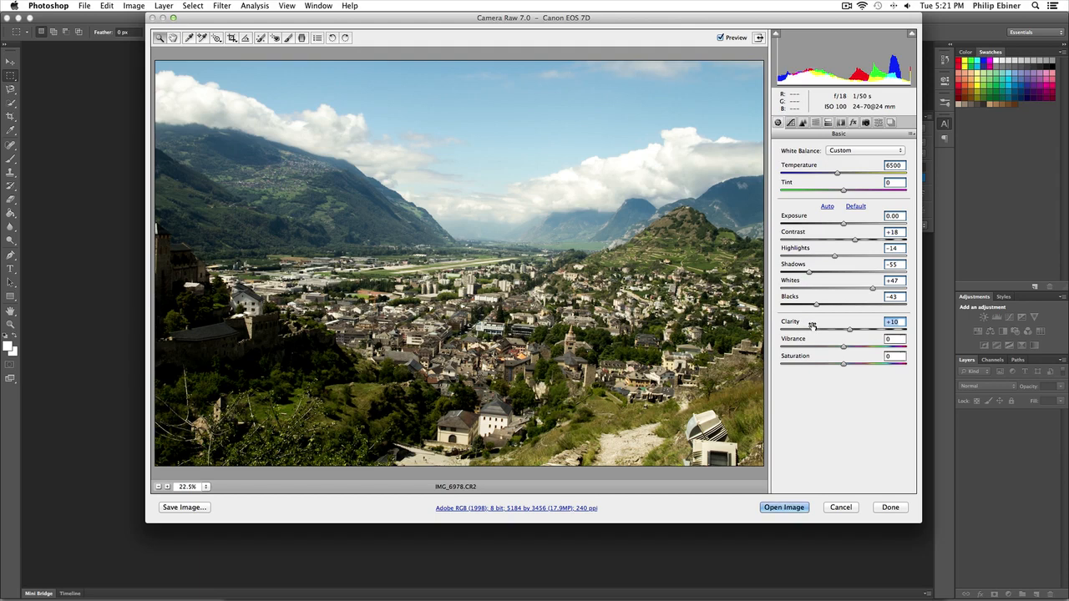
left_click_drag(842, 348, 863, 350)
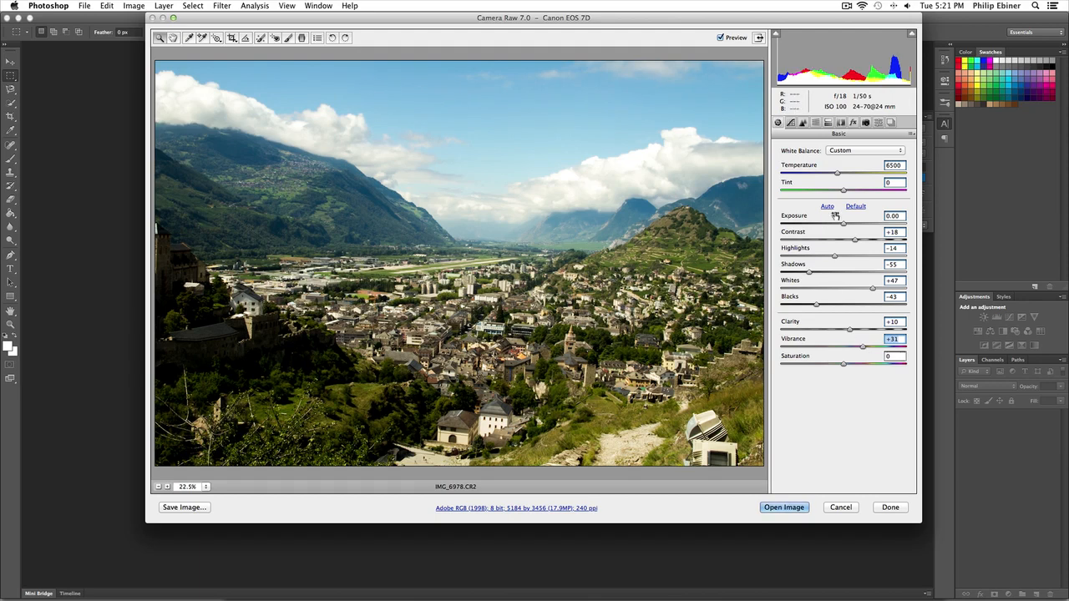
mouse_move(843, 366)
left_mouse_down()
mouse_move(871, 363)
mouse_move(779, 371)
mouse_move(877, 367)
mouse_move(826, 367)
mouse_move(845, 366)
left_mouse_up()
left_click_drag(836, 173, 846, 174)
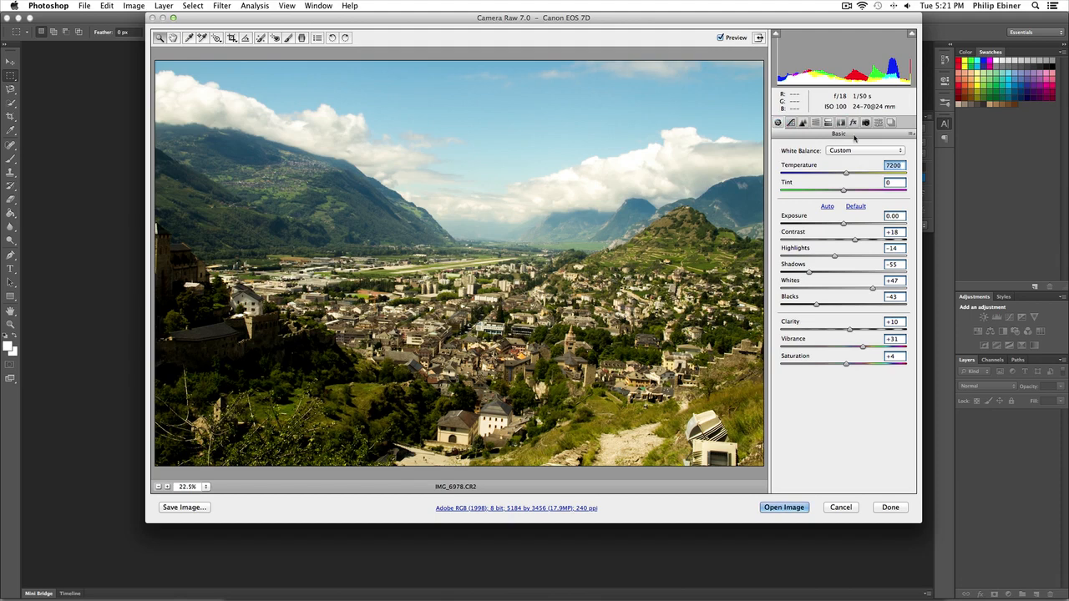
Step: Shape the parametric tone curve with highlights +8, lights +4, darks -1 and shadows -11
left_click(789, 124)
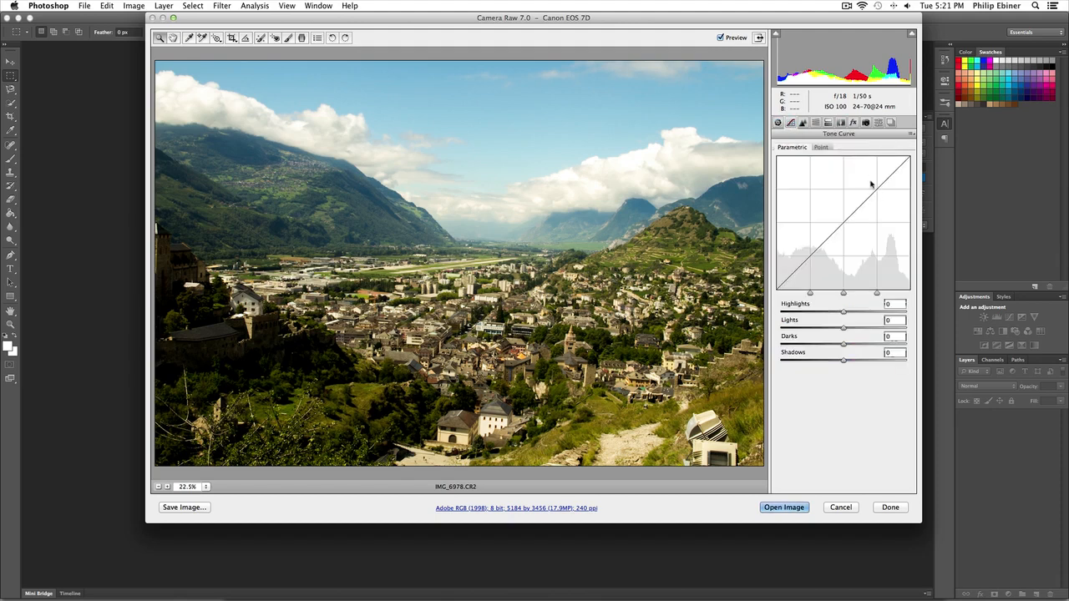
mouse_move(843, 315)
left_mouse_down()
mouse_move(861, 314)
mouse_move(830, 360)
mouse_move(852, 311)
left_mouse_up()
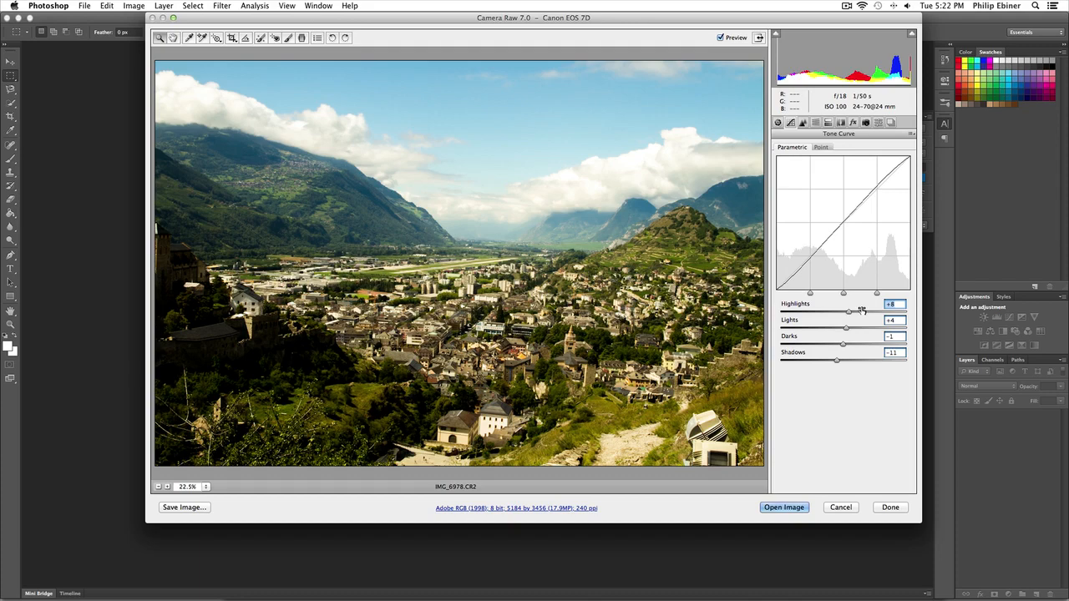
Step: Switch to Lightroom and step back through the photos to the green mountain picture
key("super+Tab")
key("Tab")
key("Tab")
key("Tab")
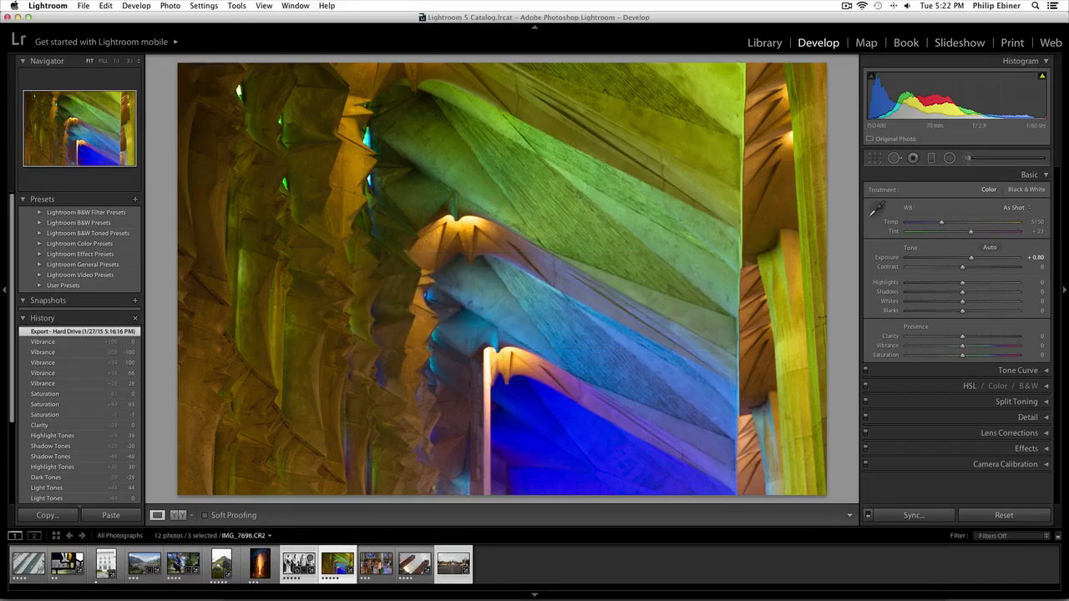
key("Left")
key("Left")
key("Left")
key("Left")
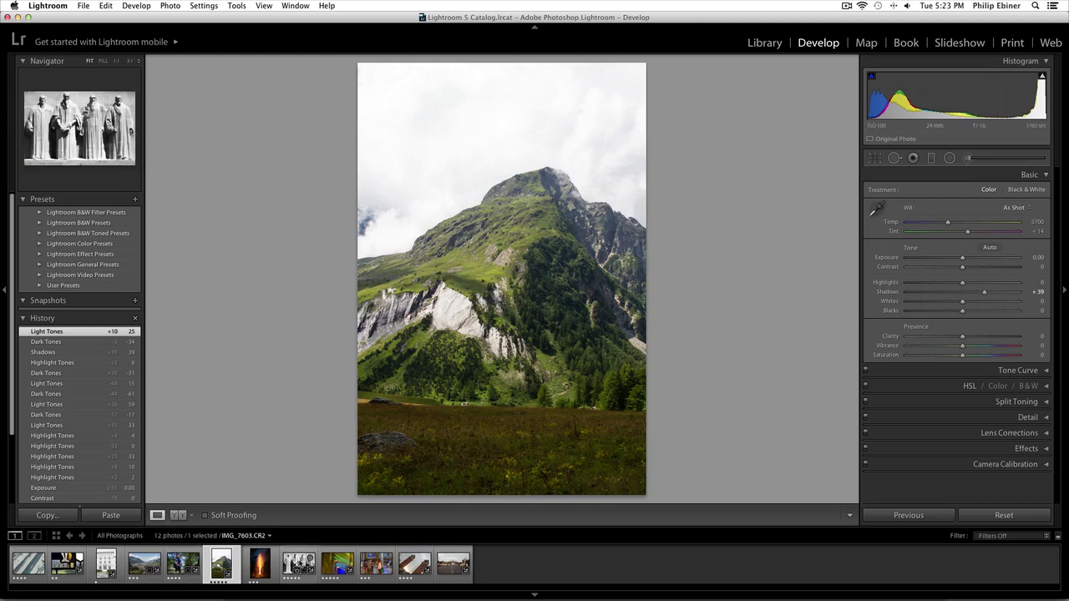
Step: Copy the develop settings of the black-and-white statues photo, keeping the preselected options
left_click(299, 565)
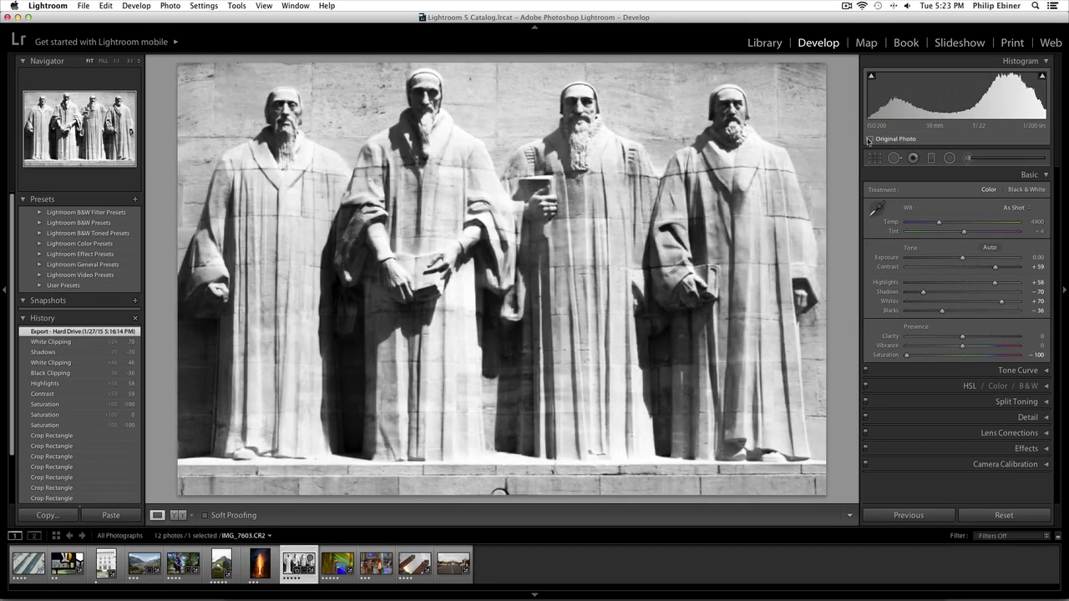
key("super+shift+c")
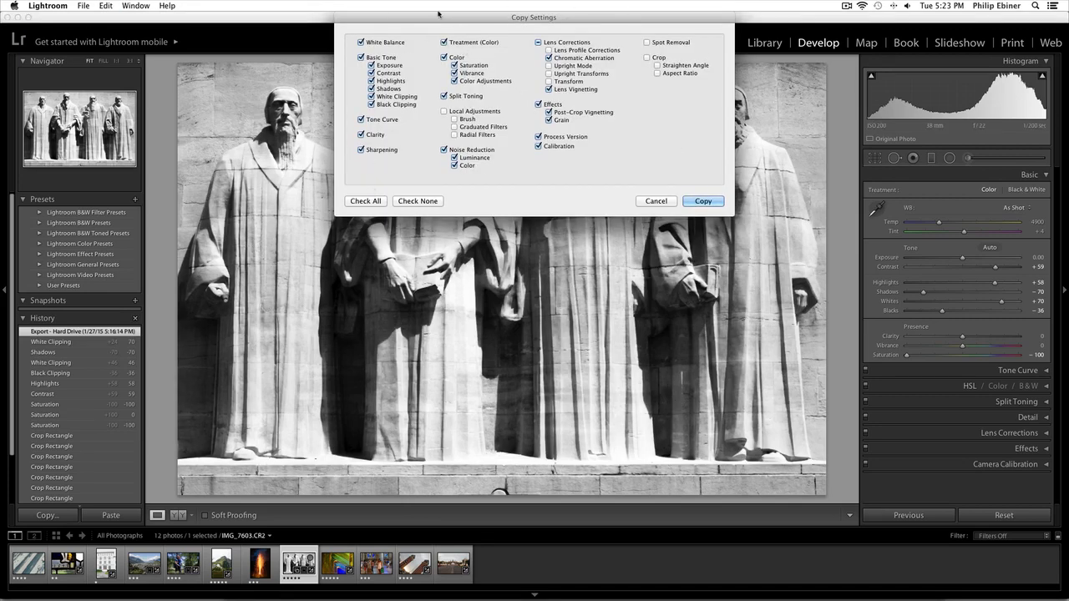
left_click(710, 200)
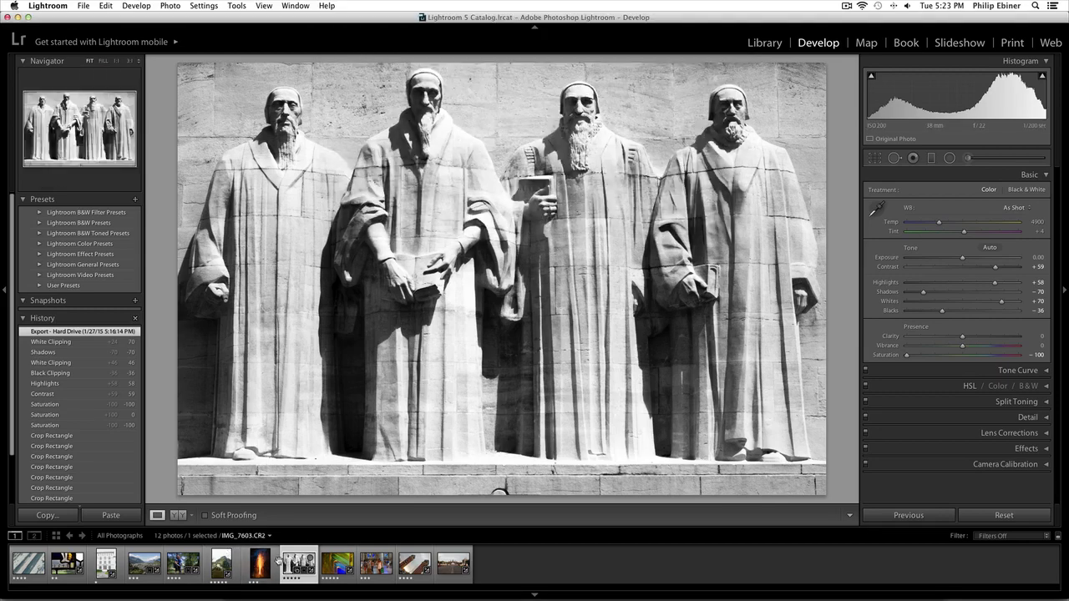
Step: Paste the copied settings onto the photo of the woman with the green bag, and undo the paste
left_click(375, 563)
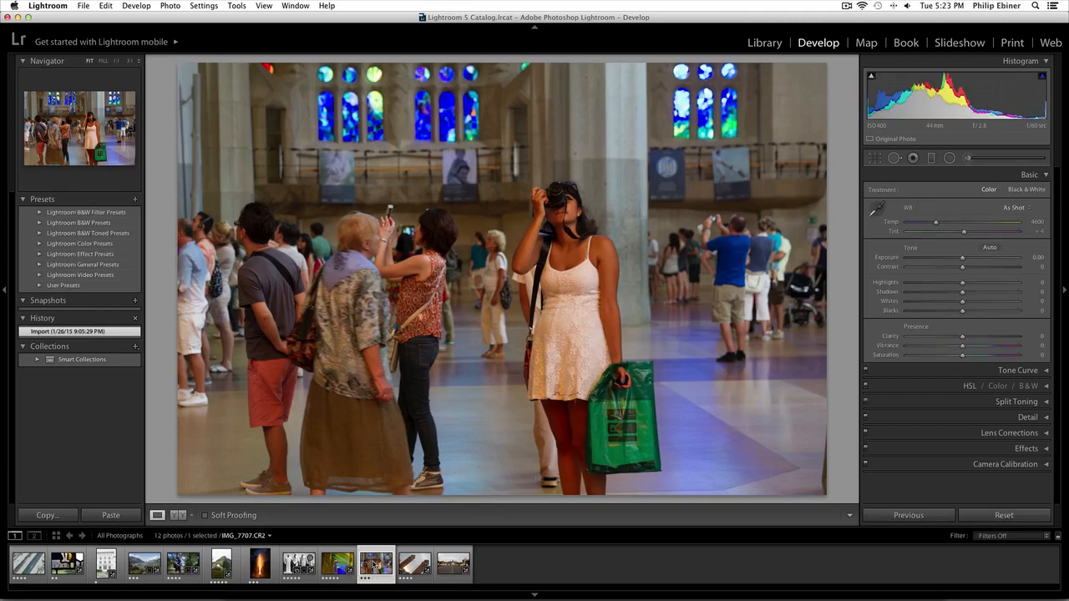
key("super+shift+v")
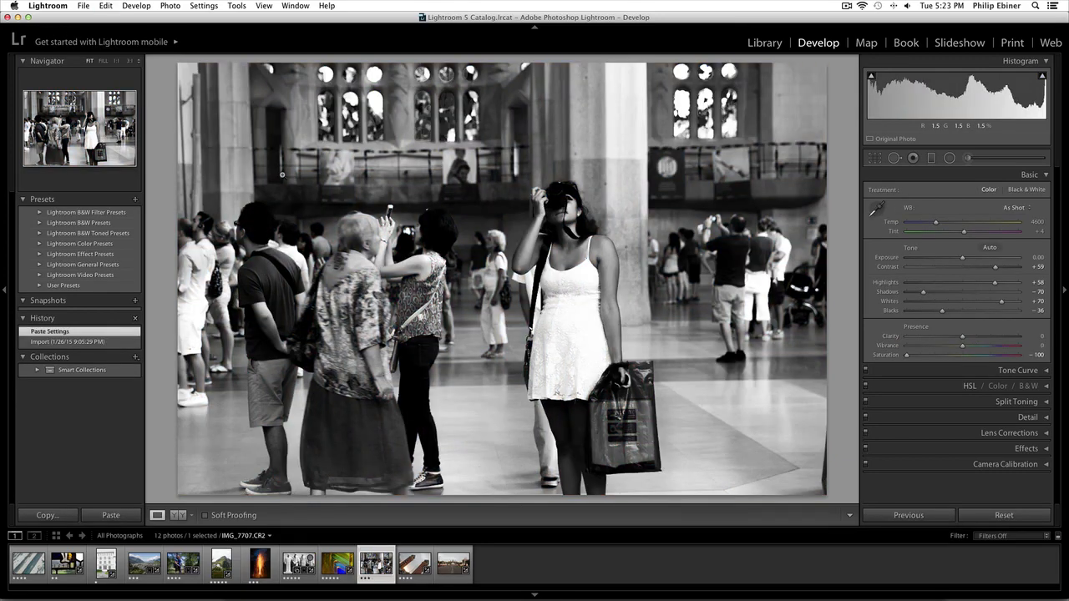
key("super+z")
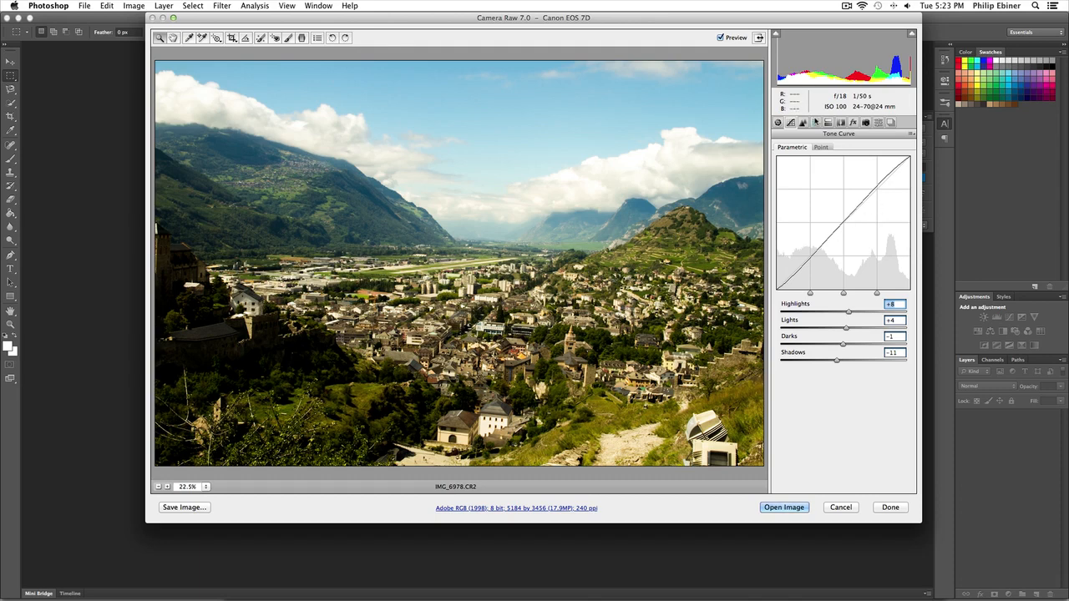
Step: Review the detail, HSL, split toning and lens correction settings, and set the post-crop vignetting amount to -23
left_click(803, 122)
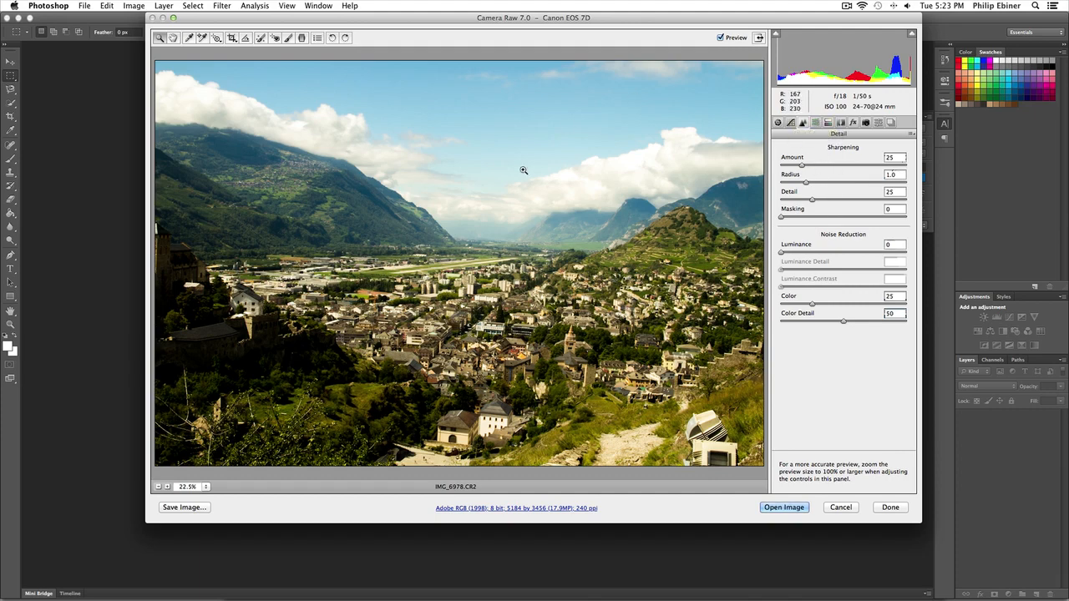
left_click(816, 123)
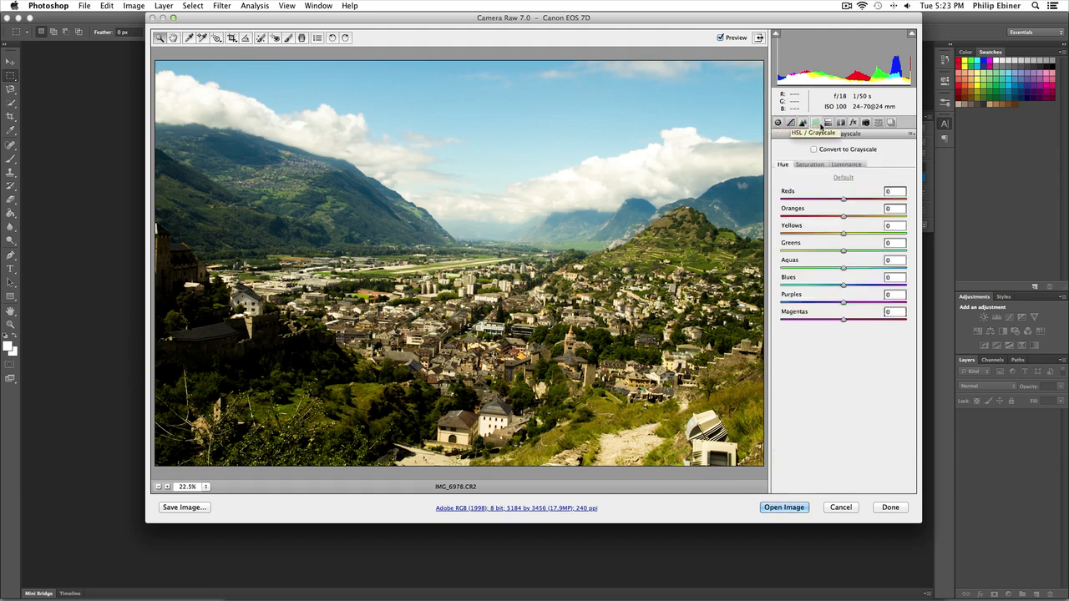
left_click(827, 123)
left_click(841, 122)
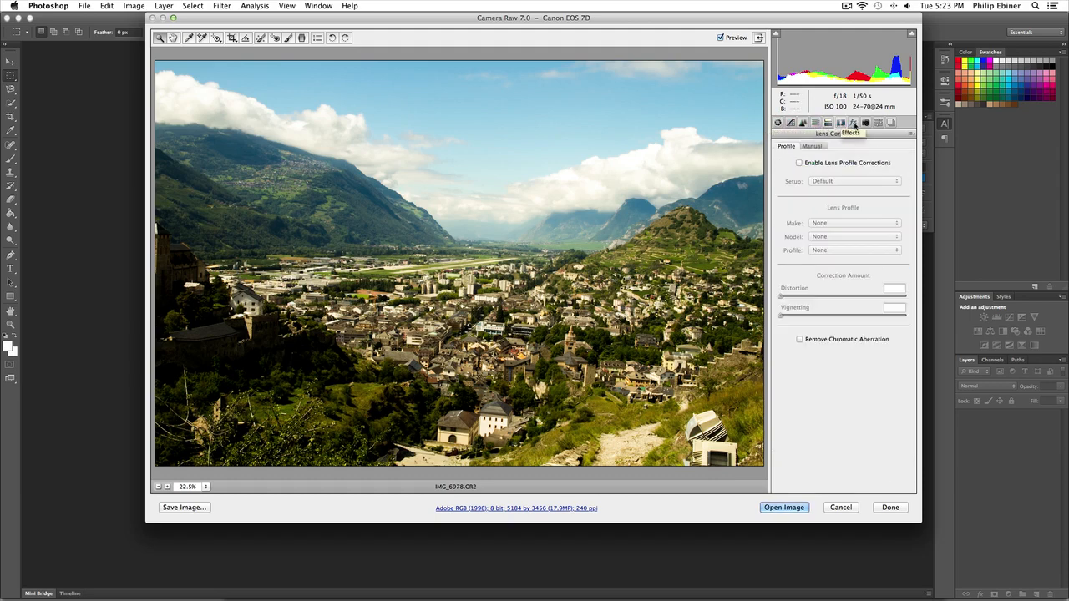
left_click(853, 123)
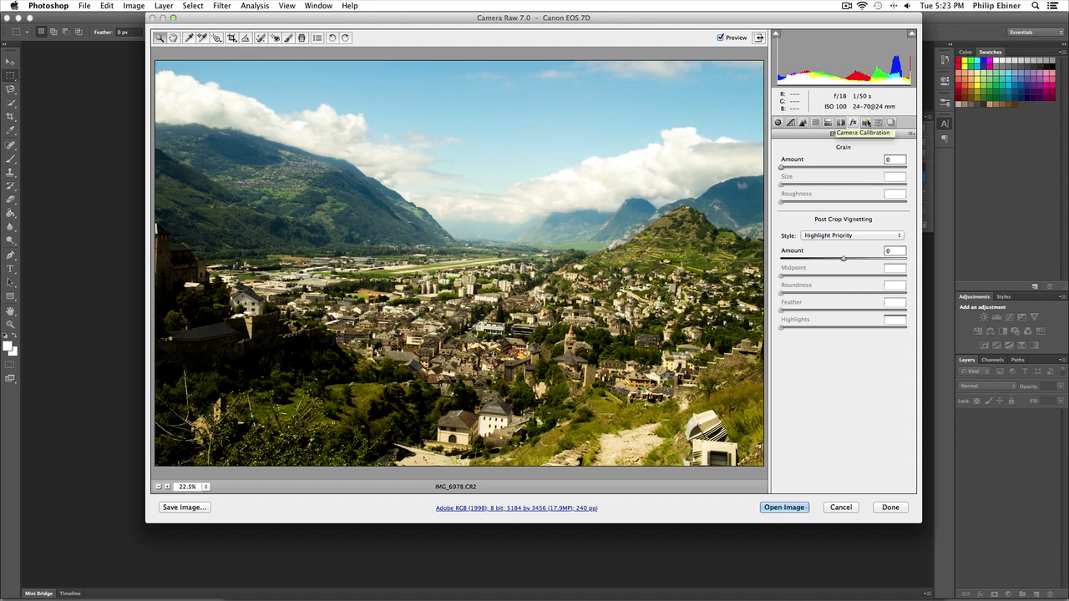
left_click_drag(835, 259, 827, 266)
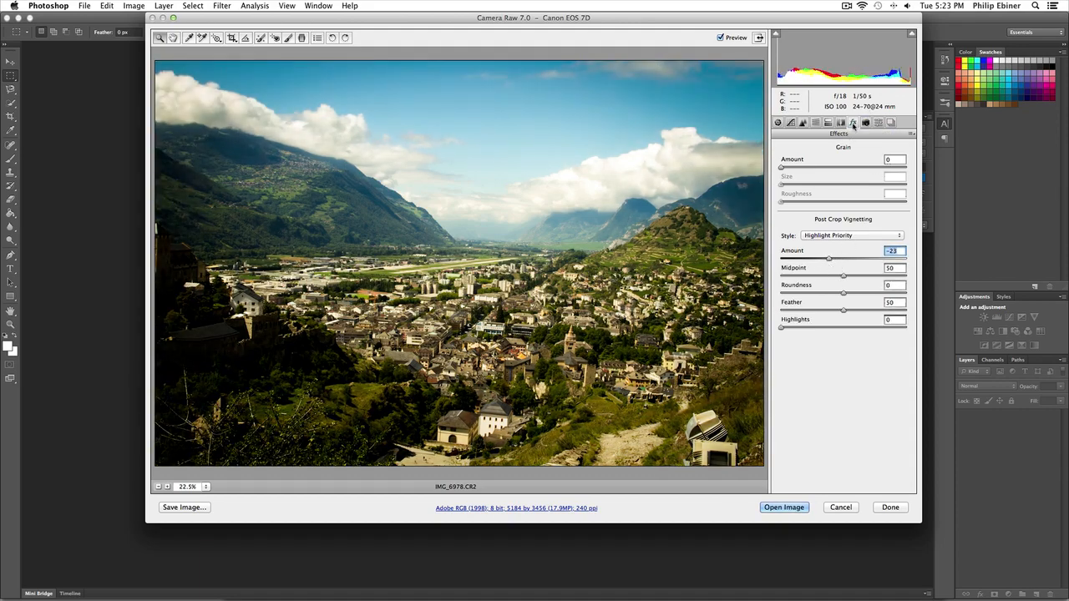
Step: Check the camera calibration, presets and basic settings, and open the adjusted raw image in Photoshop
left_click(867, 123)
left_click(891, 123)
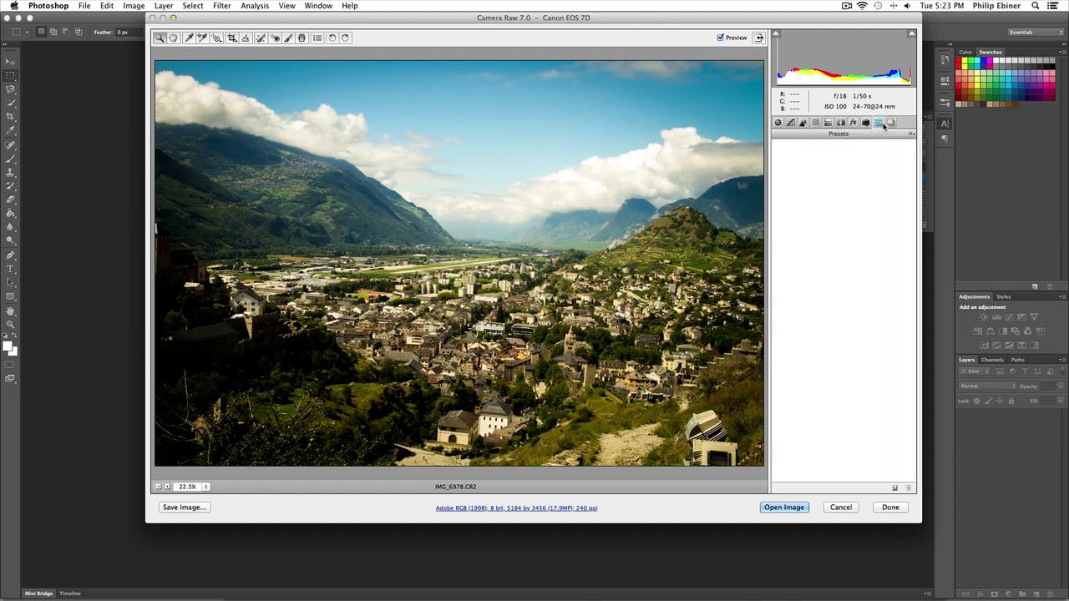
left_click(778, 123)
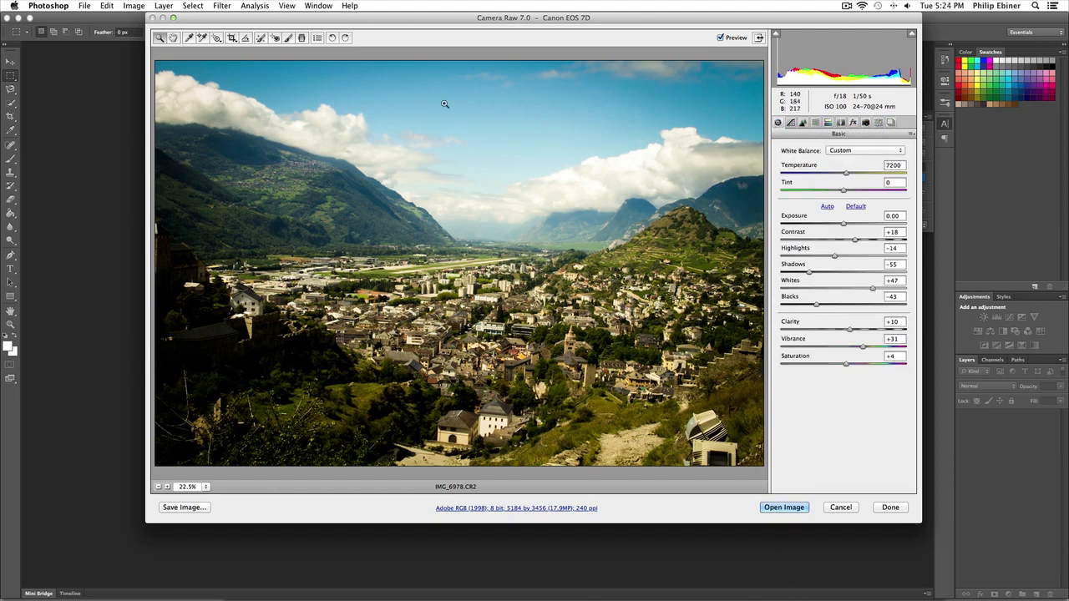
left_click(784, 507)
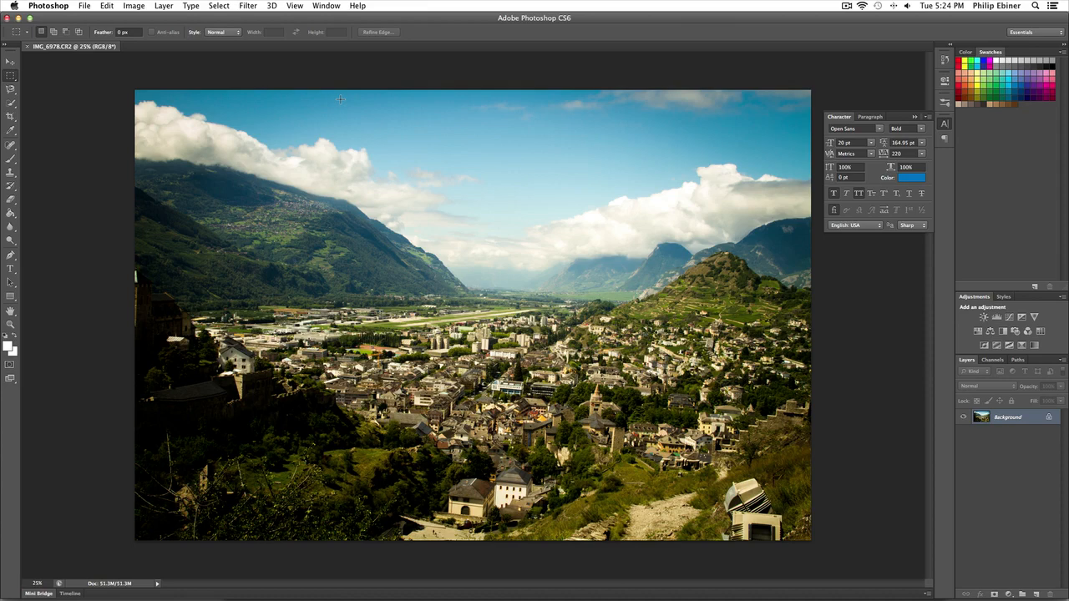
Step: Switch to Finder, open IMG_7289.CR2 from the Photos to Edit folder in Camera Raw, and cancel without changes
key("super+Tab")
key("super+Tab")
key("super+Tab")
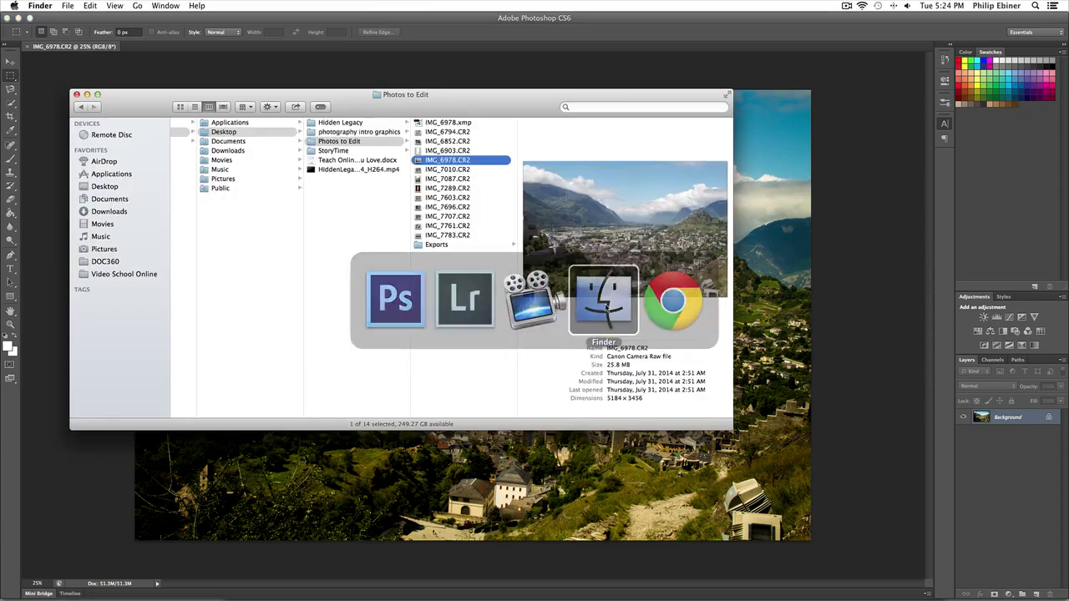
left_click(455, 191)
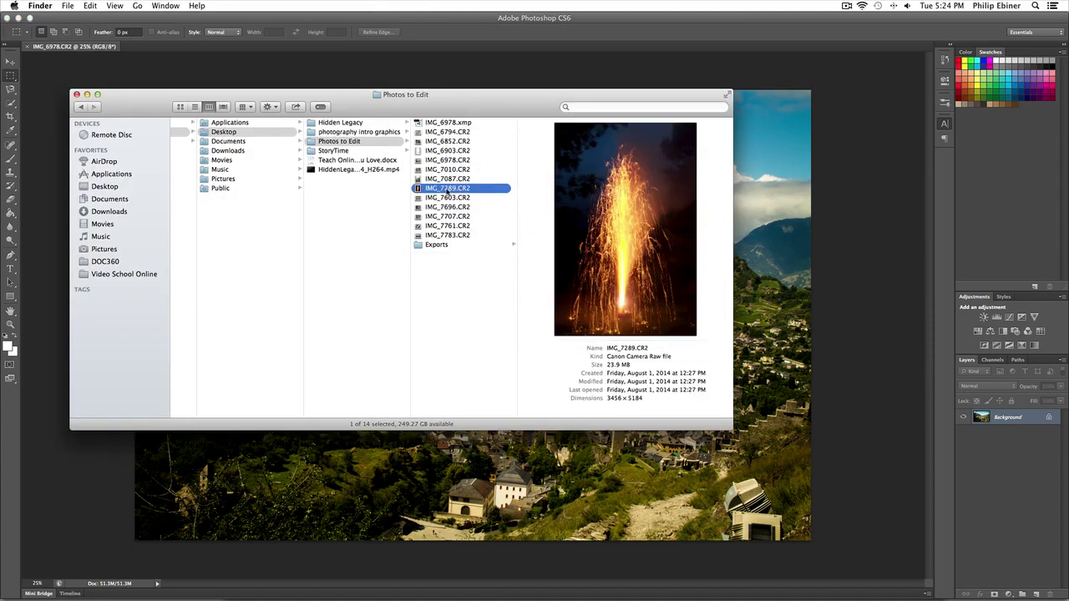
right_click(452, 190)
mouse_move(493, 204)
left_click(614, 209)
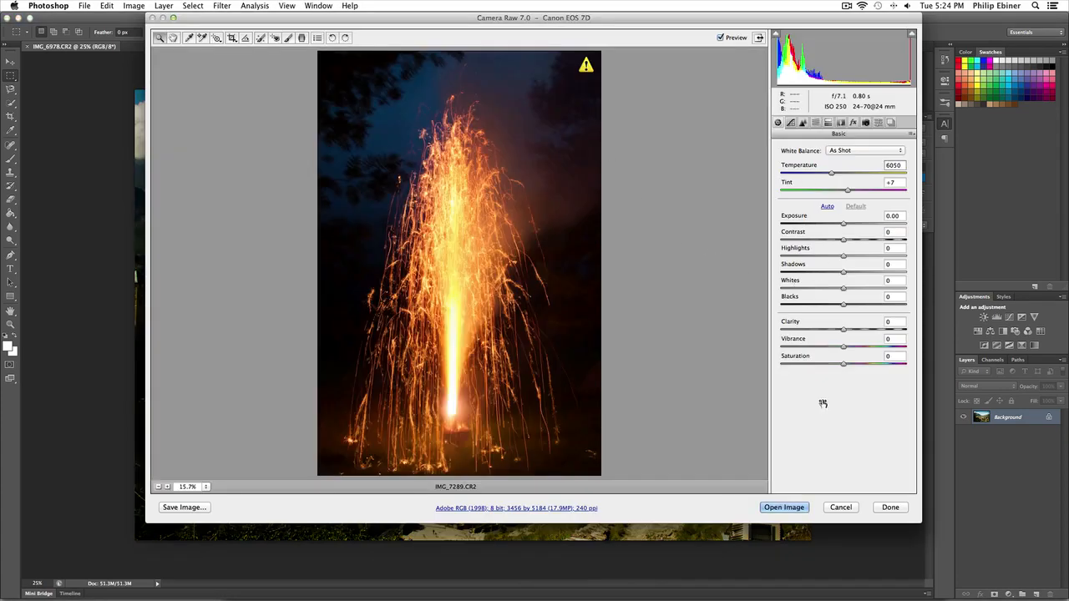
left_click(841, 508)
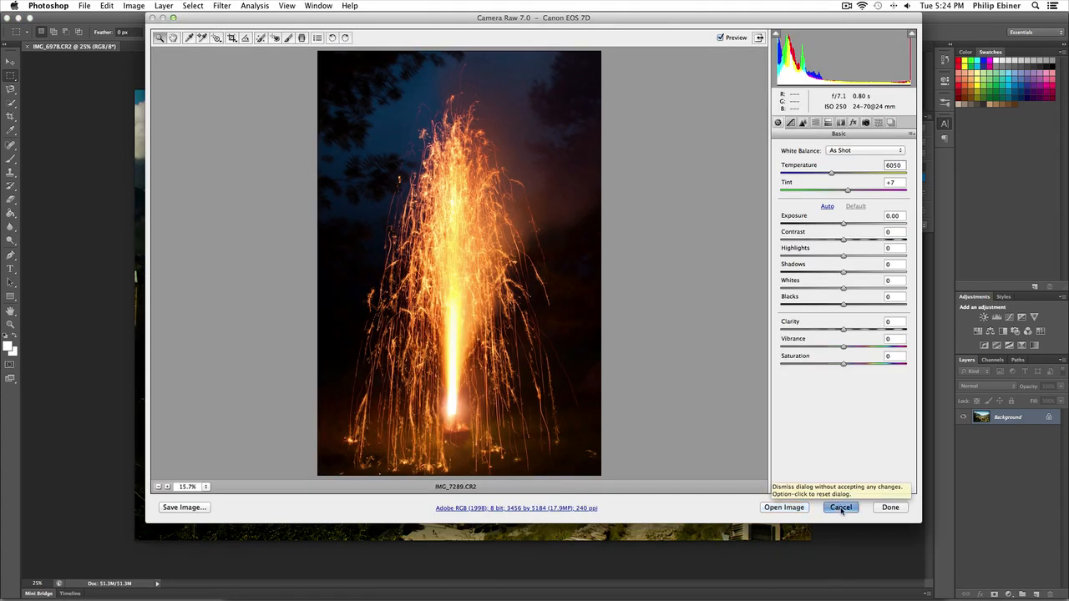
Step: Switch to Lightroom, view the firework and green mountain photos, and return to Photoshop
key("super+Tab")
key("super+Tab")
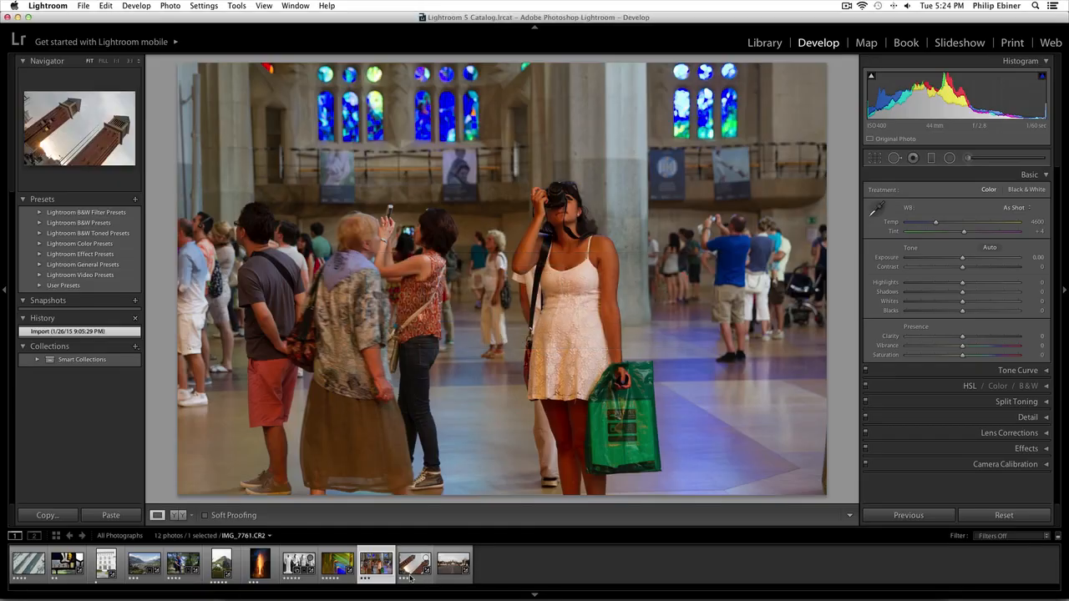
left_click(254, 566)
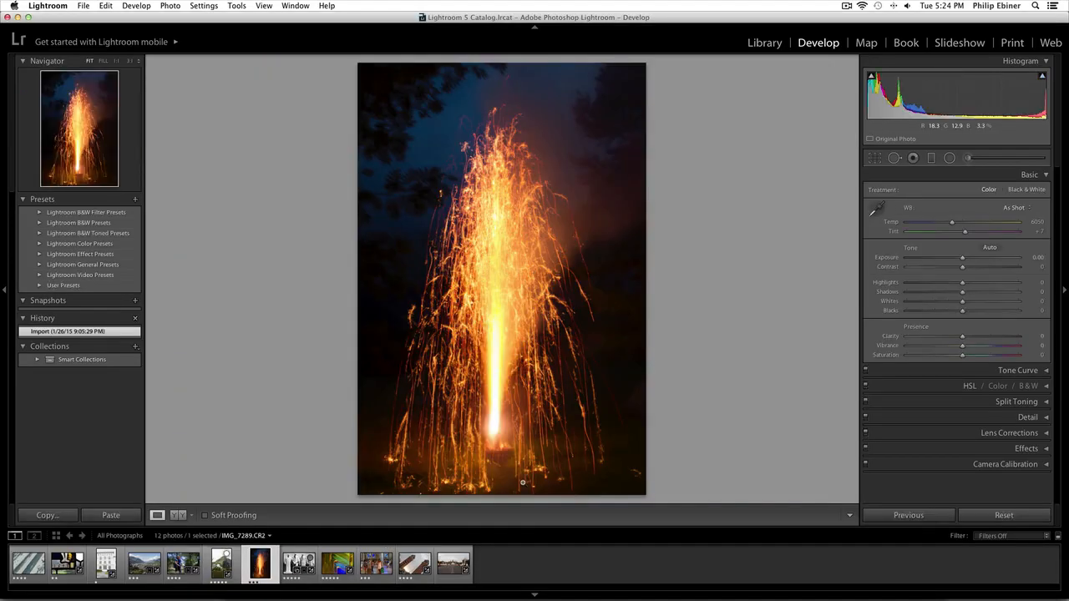
left_click(221, 563)
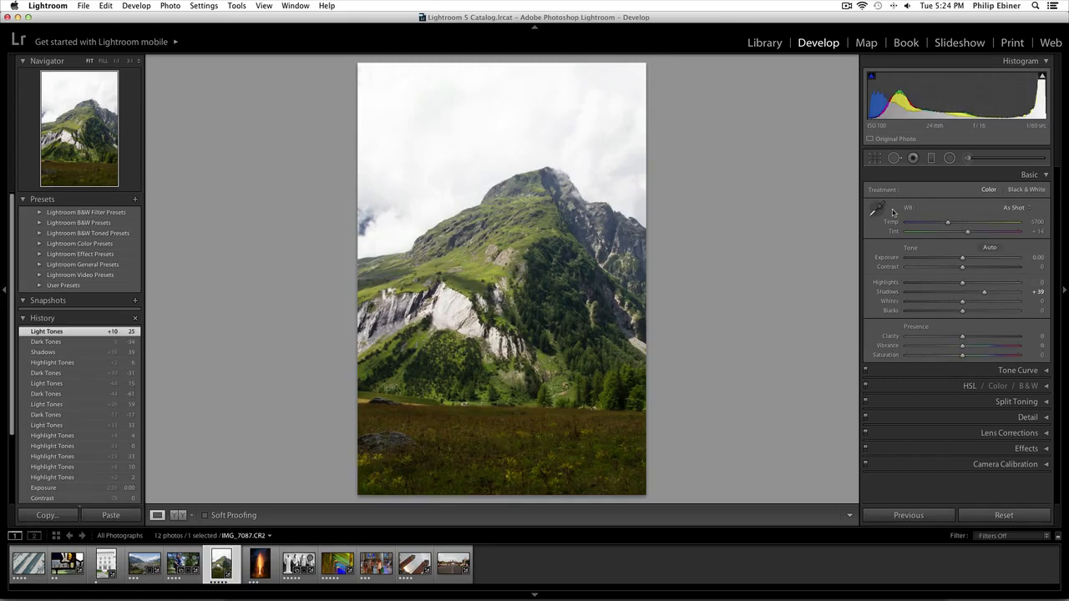
key("super+Tab")
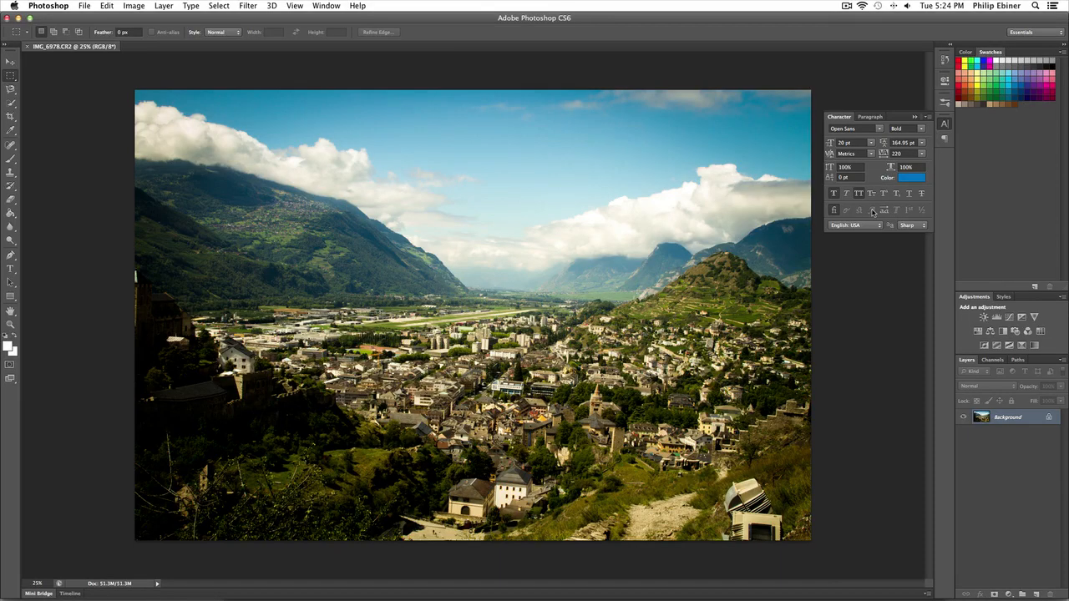